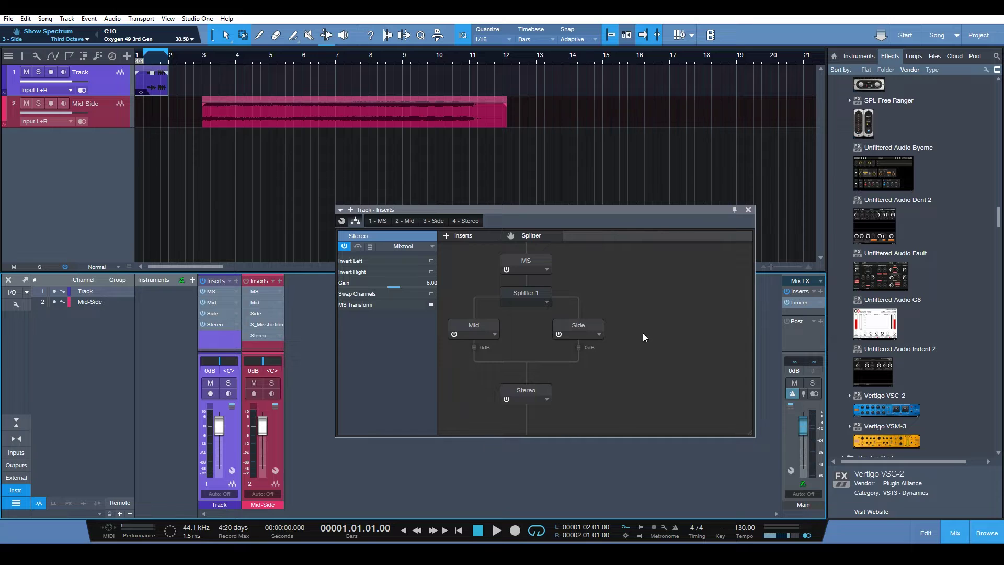
# - Reposition the inserts window and review the MS Mixtool, Splitter 1 and Stereo Mixtool settings
pyautogui.moveTo(507, 209); pyautogui.dragTo(488, 166)
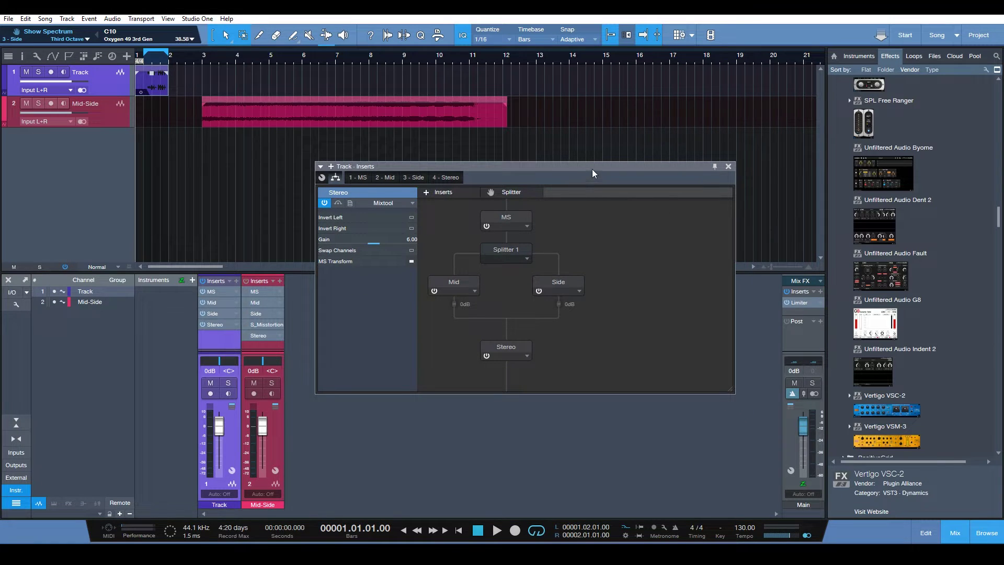
pyautogui.moveTo(592, 169); pyautogui.dragTo(594, 176)
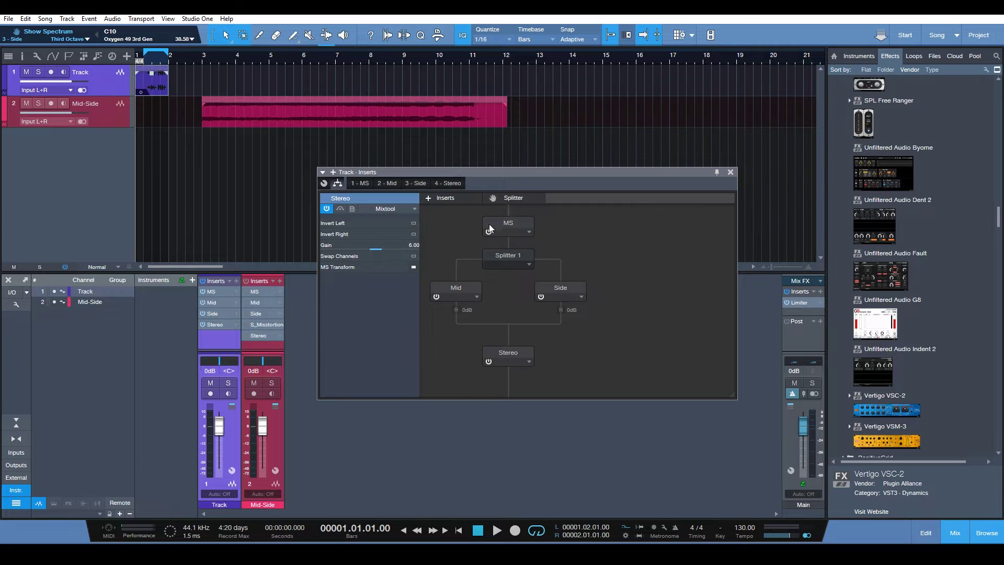
pyautogui.click(506, 224)
pyautogui.click(508, 255)
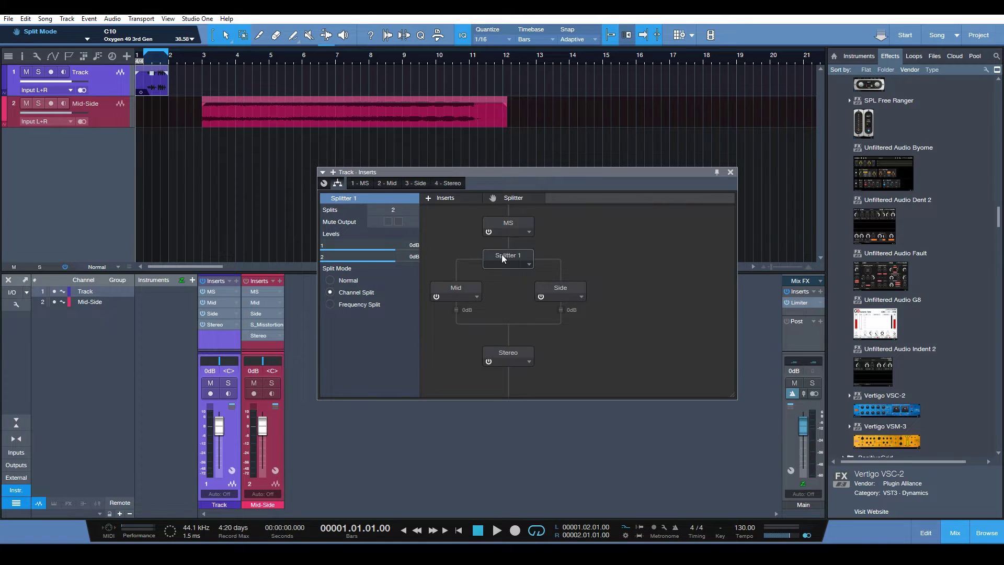
pyautogui.click(503, 354)
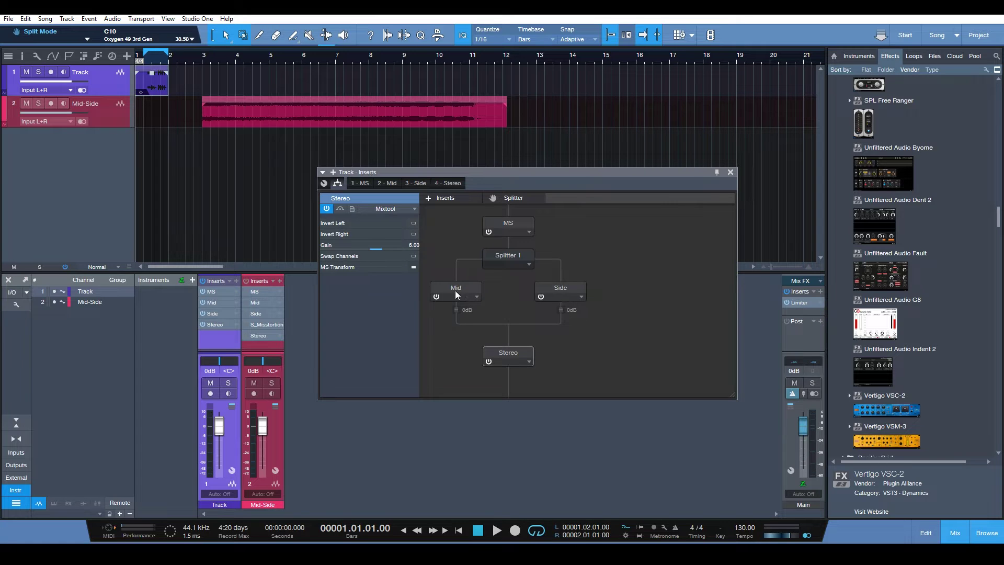
# - Play and stop the song several times to audition the mid-side chain
pyautogui.press('space')
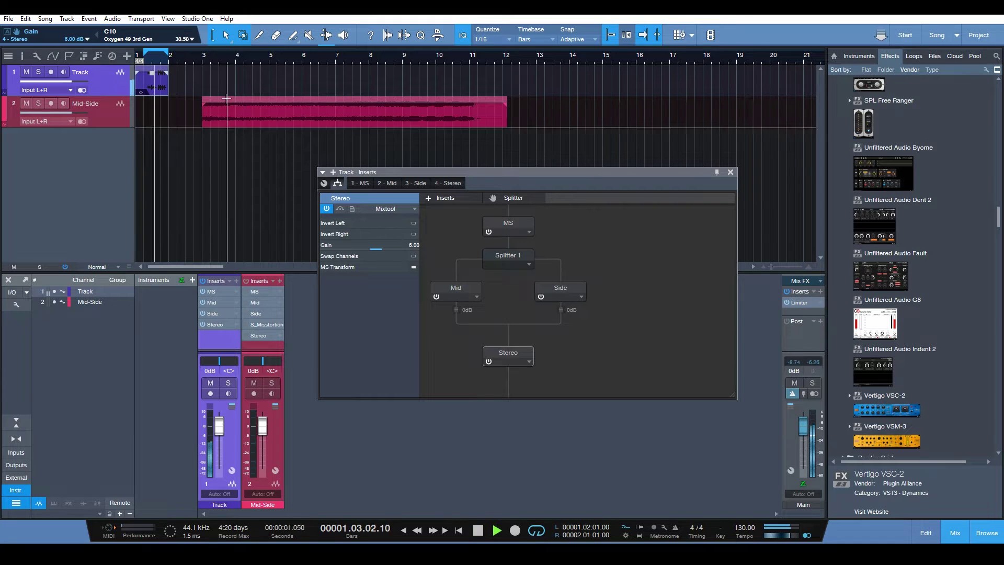
pyautogui.press('space')
pyautogui.press('space')
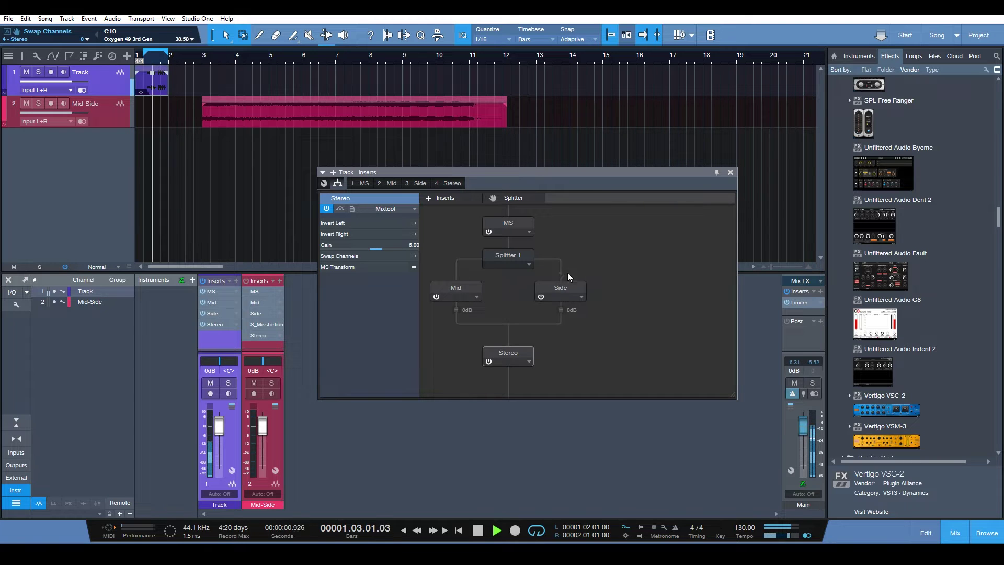
pyautogui.press('space')
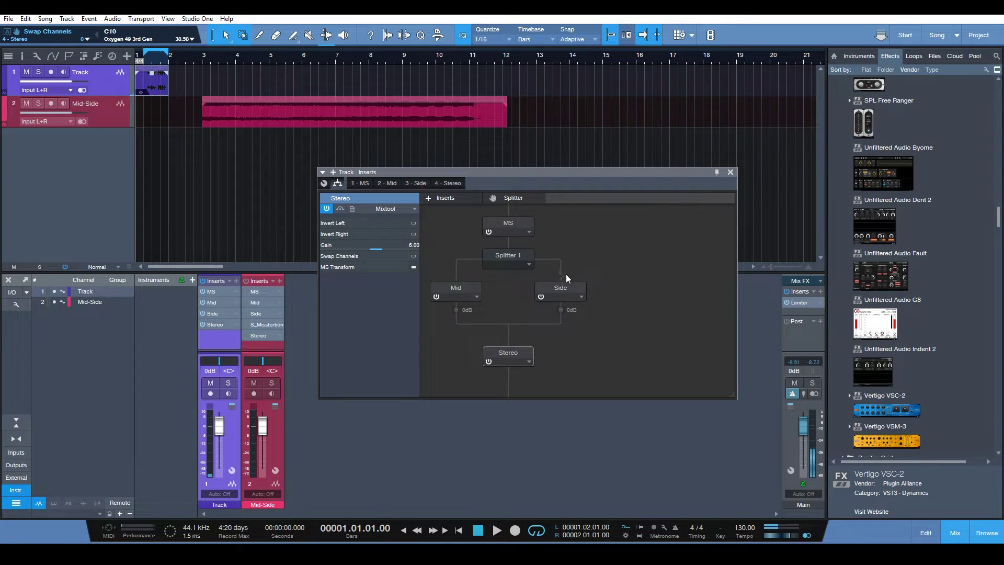
pyautogui.press('space')
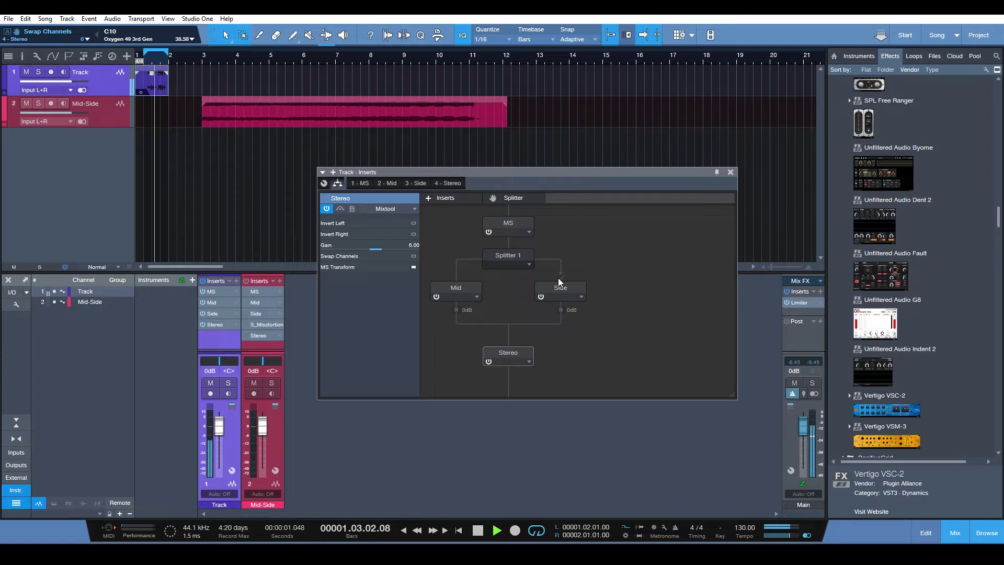
pyautogui.press('space')
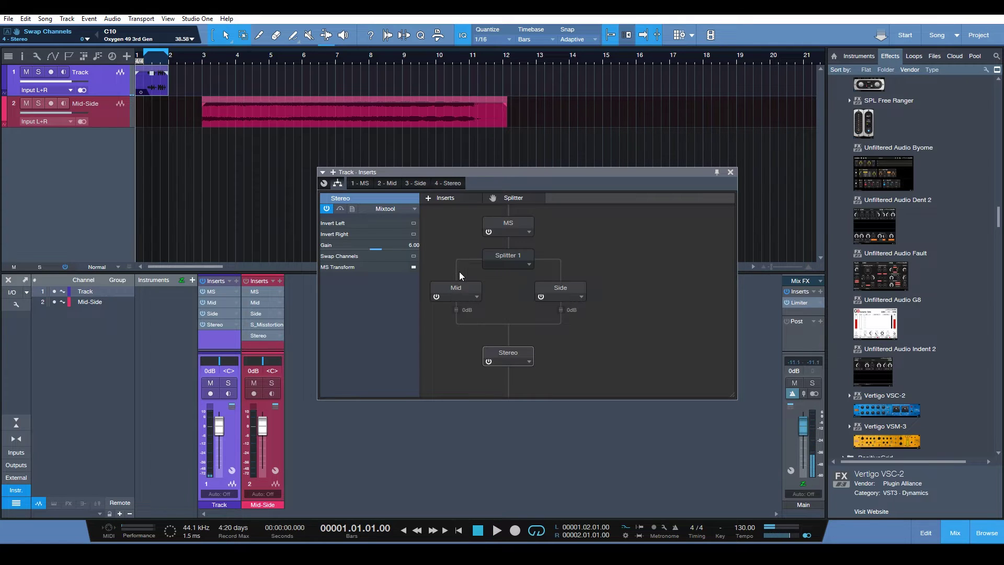
pyautogui.press('space')
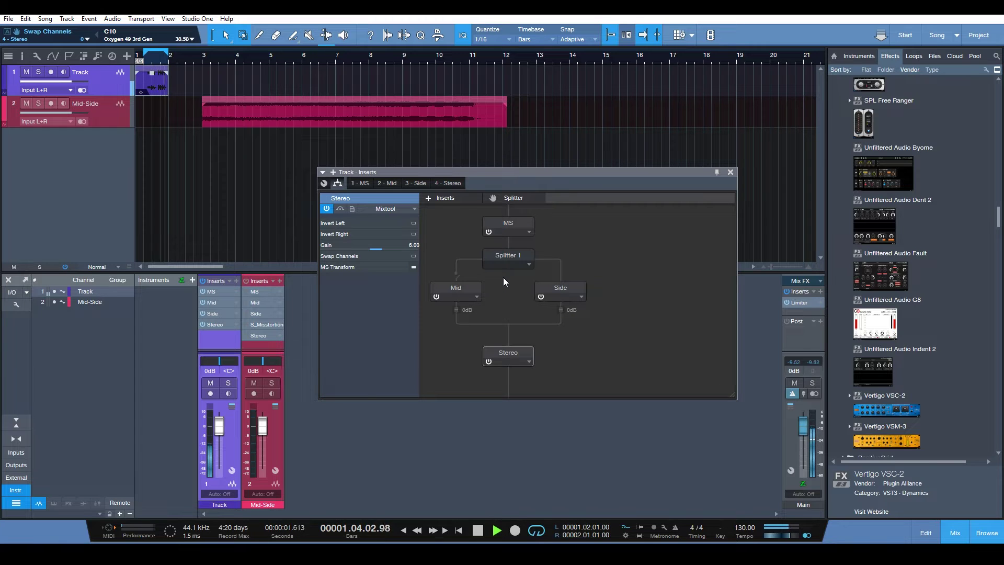
pyautogui.press('space')
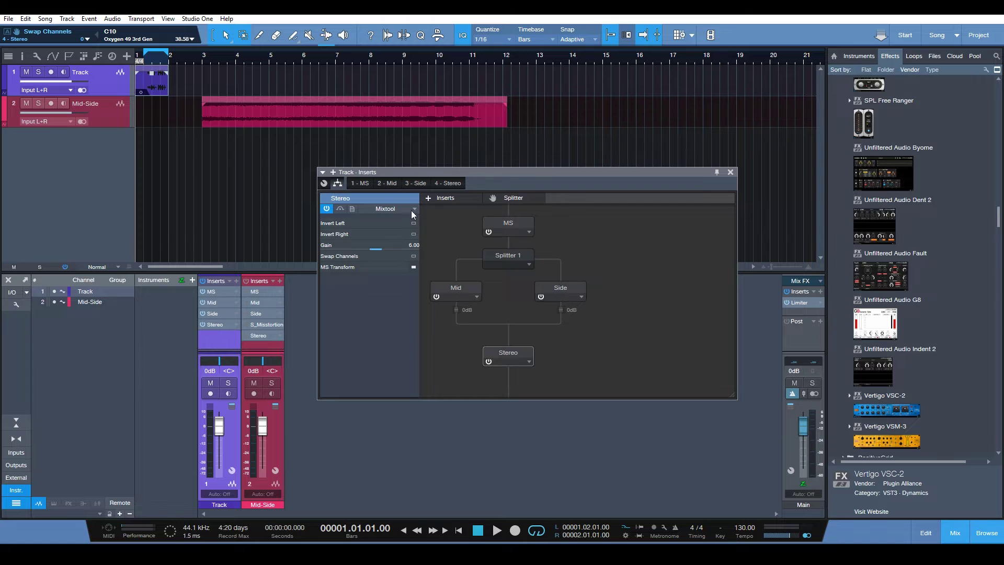
# - Clear all inserts from the Track channel and close its inserts window
pyautogui.click(229, 281)
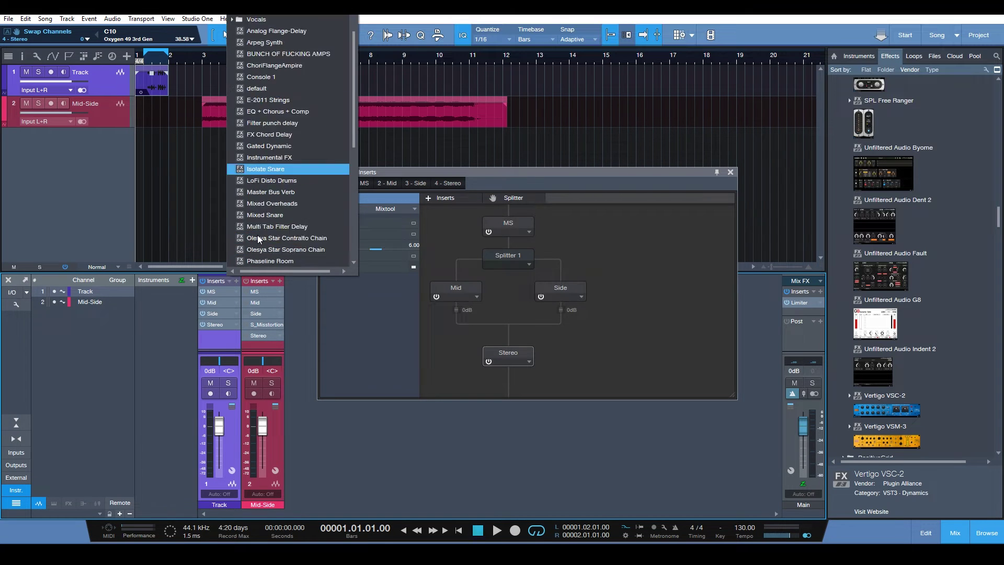
pyautogui.scroll(-3, 258, 241)
pyautogui.click(256, 260)
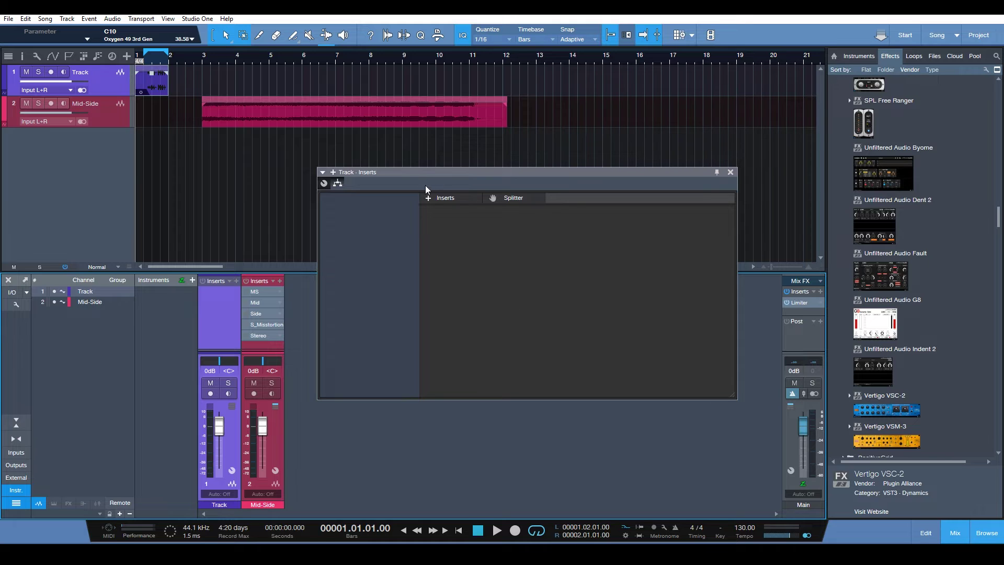
pyautogui.moveTo(424, 175); pyautogui.dragTo(413, 170)
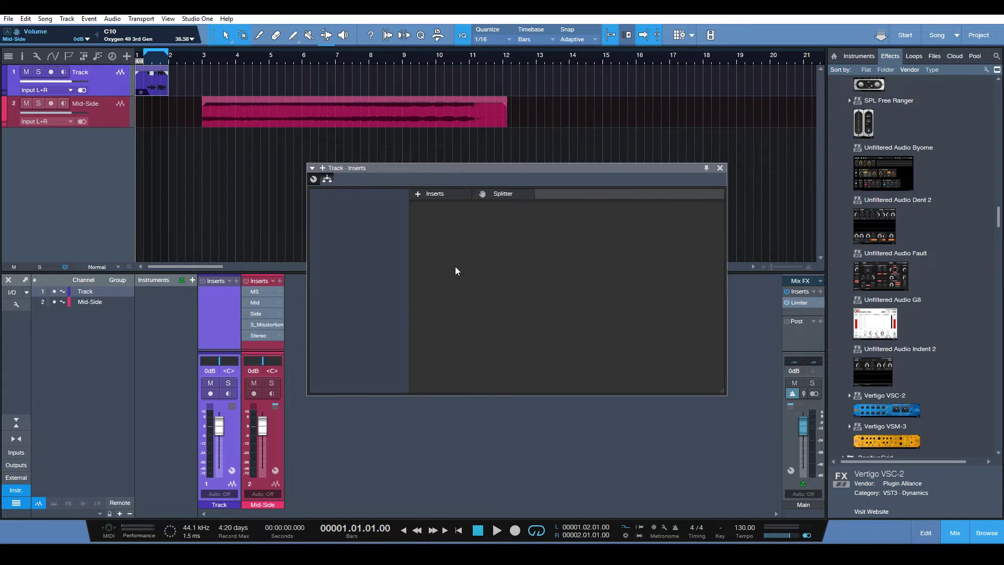
pyautogui.click(211, 483)
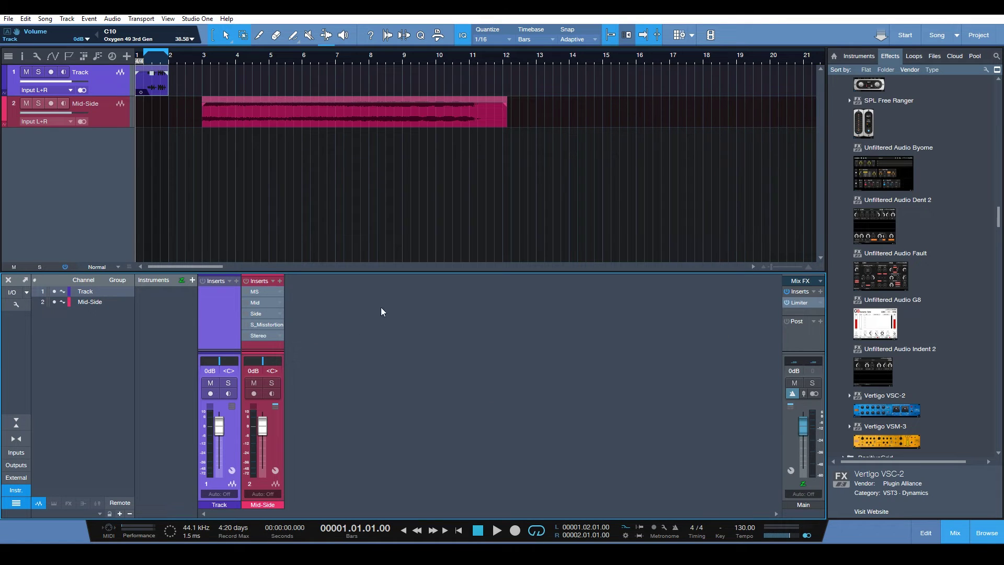
# - Show the Track channel's editor in the insert routing view and position it
pyautogui.click(232, 470)
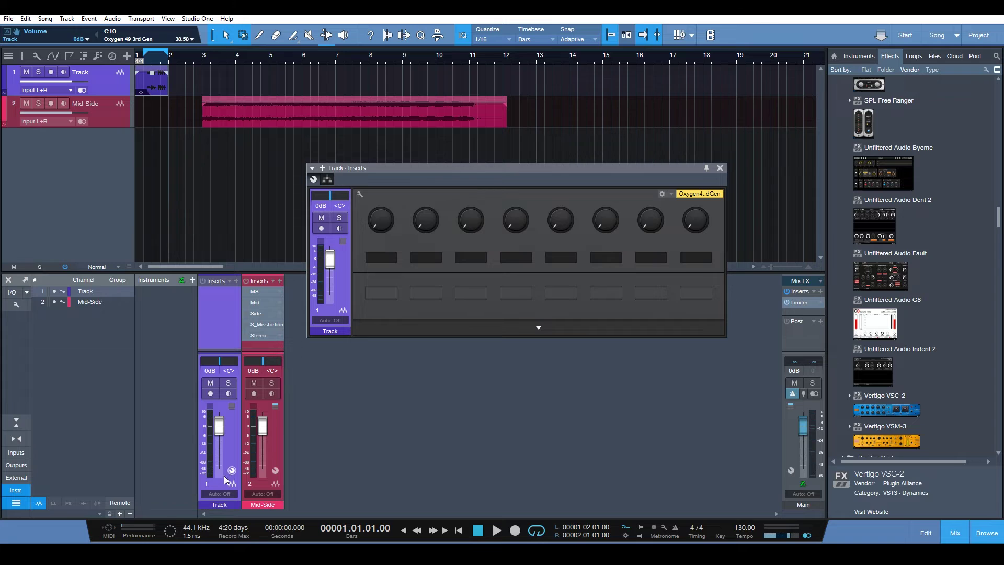
pyautogui.click(326, 179)
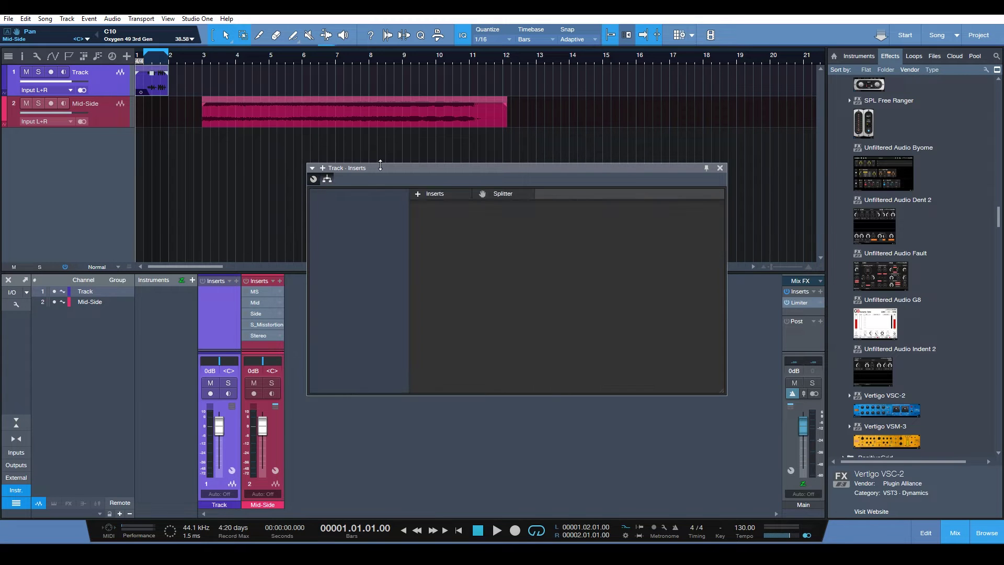
pyautogui.moveTo(388, 173); pyautogui.dragTo(405, 202)
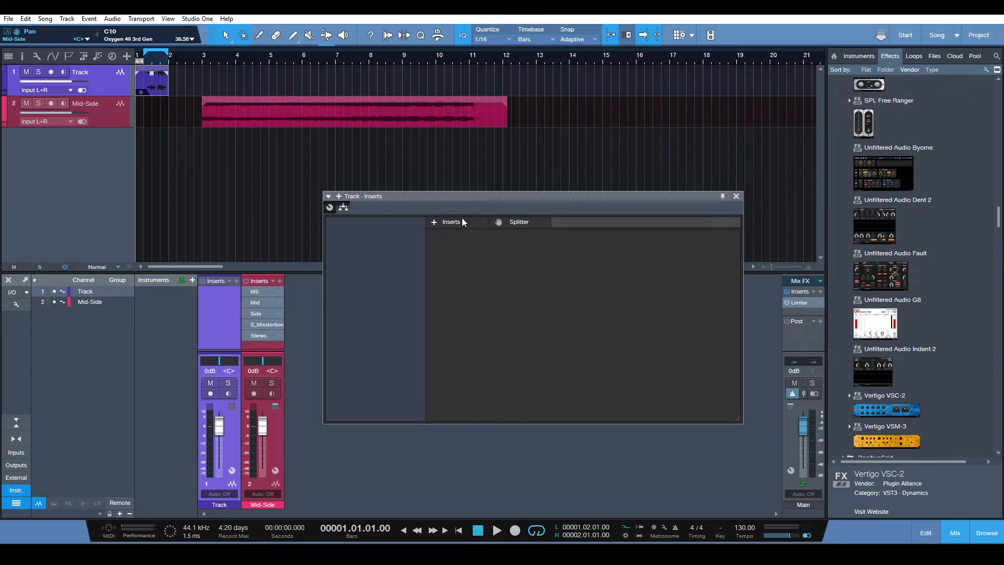
# - Insert Mixtool on the Track channel from the 'mixtool' search and enable MS Transform
pyautogui.click(434, 222)
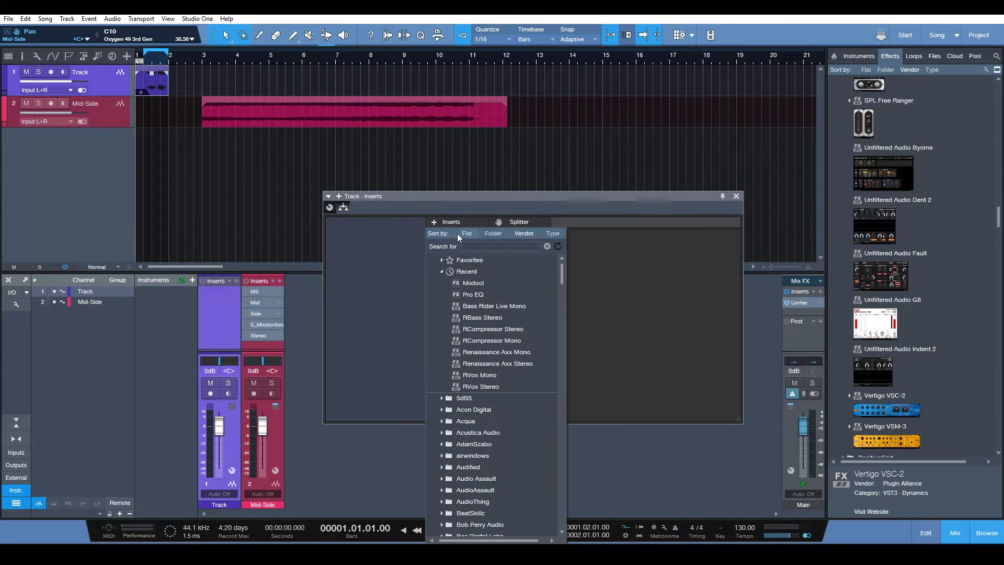
pyautogui.click(476, 245)
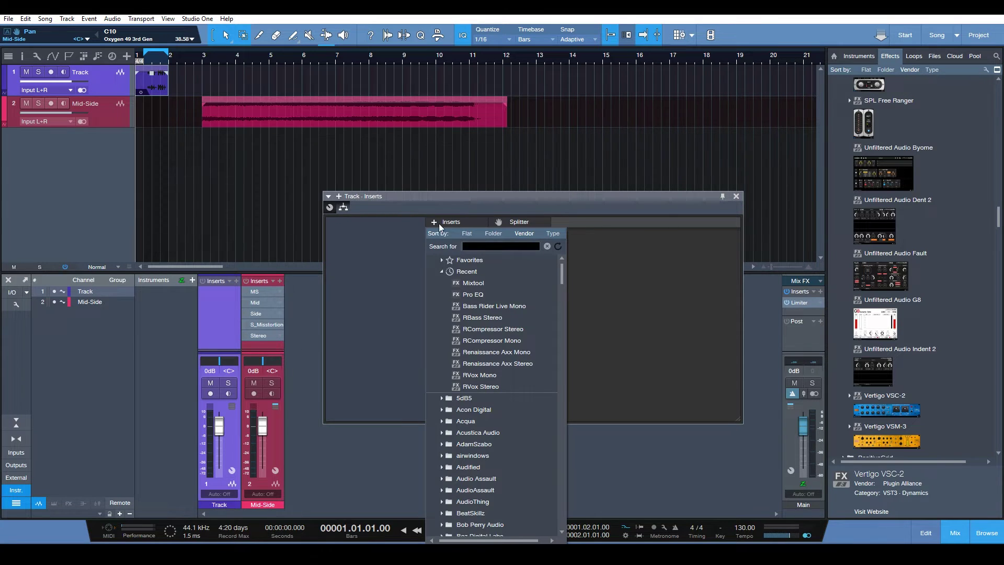
pyautogui.write('mixtool')
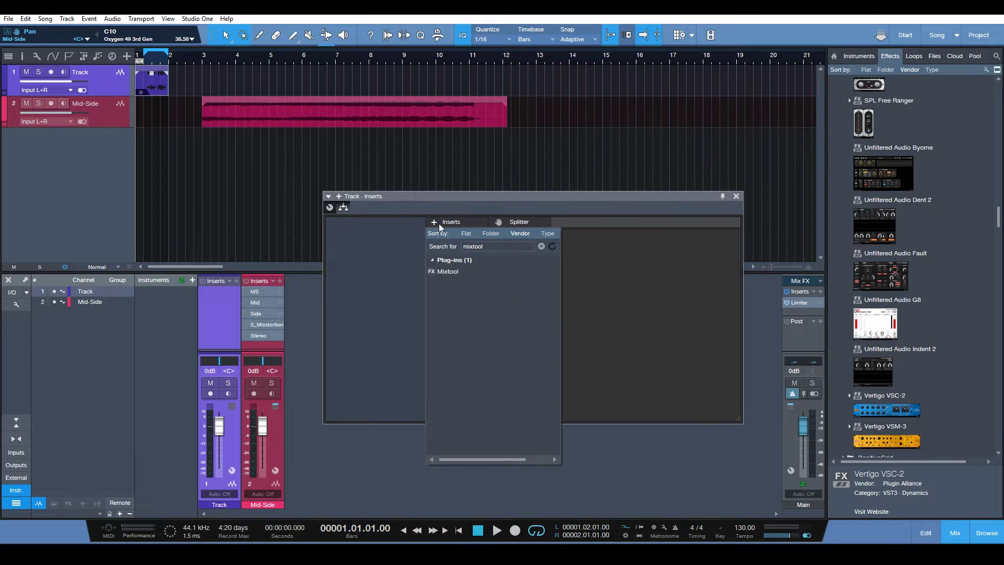
pyautogui.click(437, 270)
pyautogui.click(437, 271)
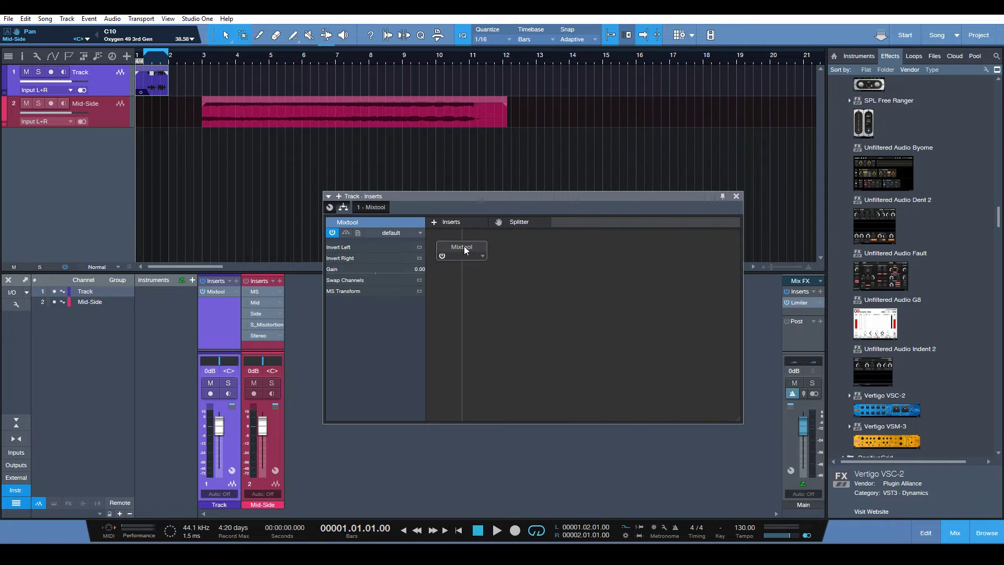
pyautogui.click(419, 291)
# - Add a splitter after the Mixtool and set its Split Mode to Channel Split
pyautogui.moveTo(512, 223); pyautogui.dragTo(462, 269)
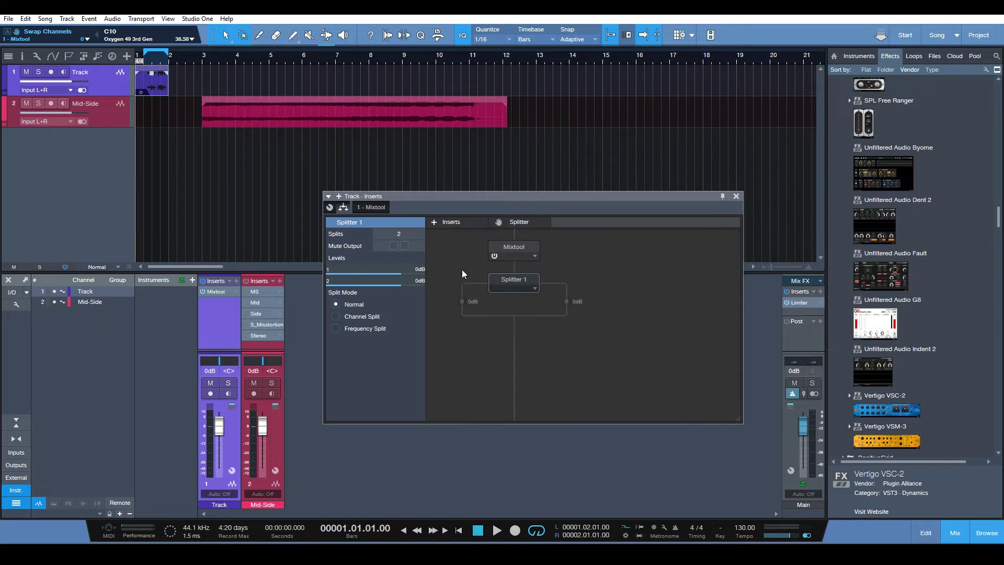
pyautogui.click(335, 315)
pyautogui.click(434, 223)
# - Add a second Mixtool with MS Transform below Splitter 1, then A/B the Track inserts during playback
pyautogui.click(474, 285)
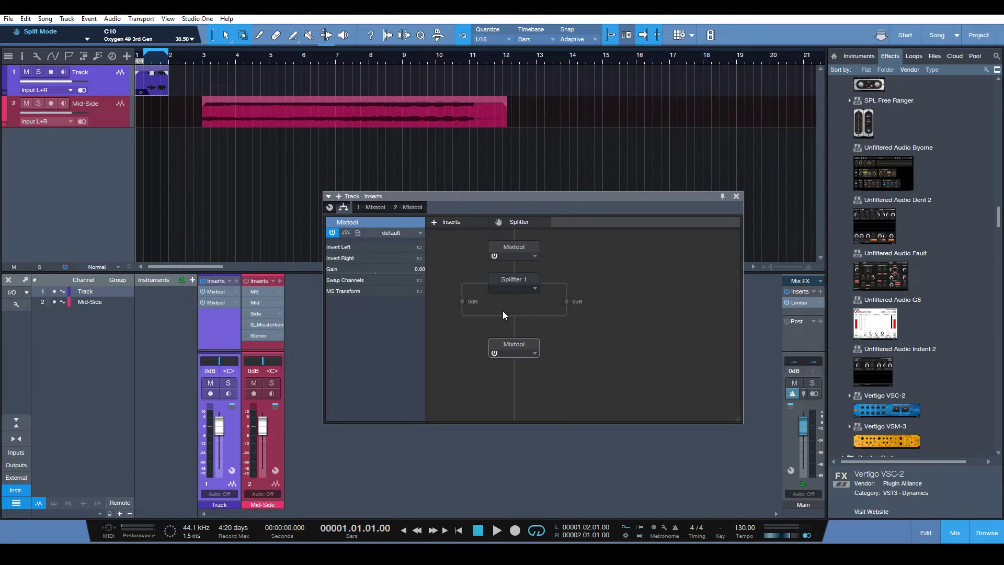
pyautogui.click(419, 291)
pyautogui.click(204, 281)
pyautogui.press('space')
pyautogui.click(204, 280)
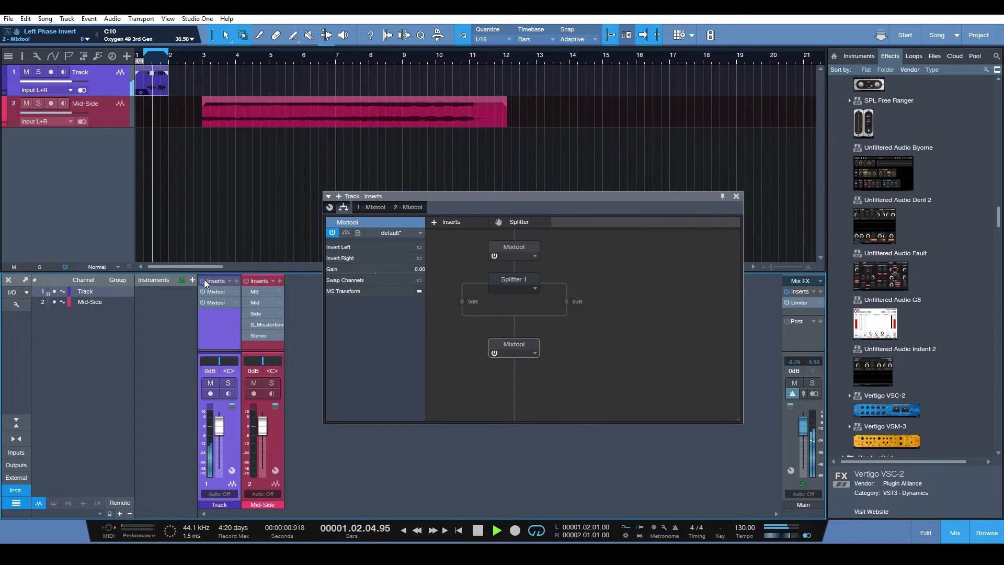
pyautogui.click(204, 281)
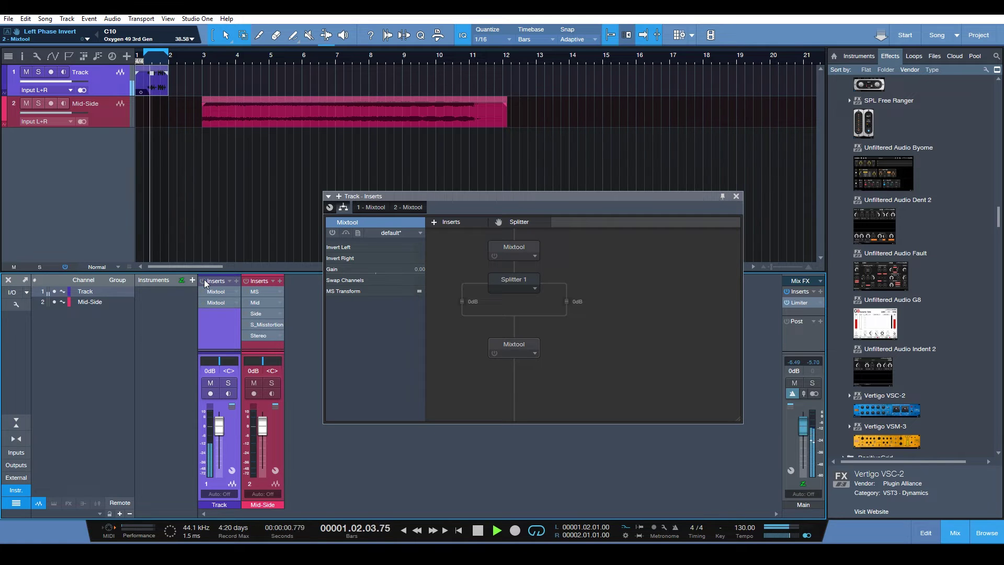
pyautogui.click(204, 281)
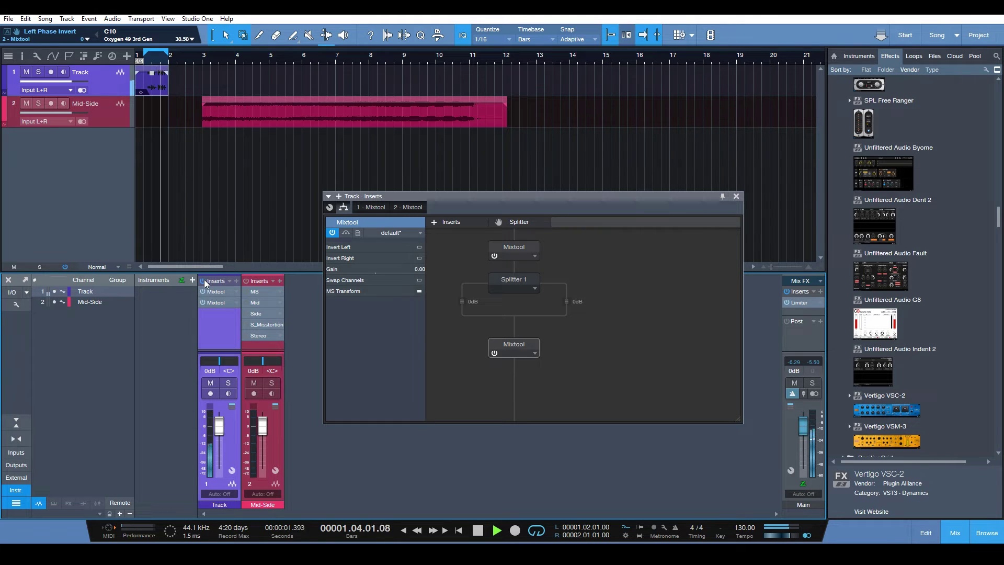
pyautogui.press('space')
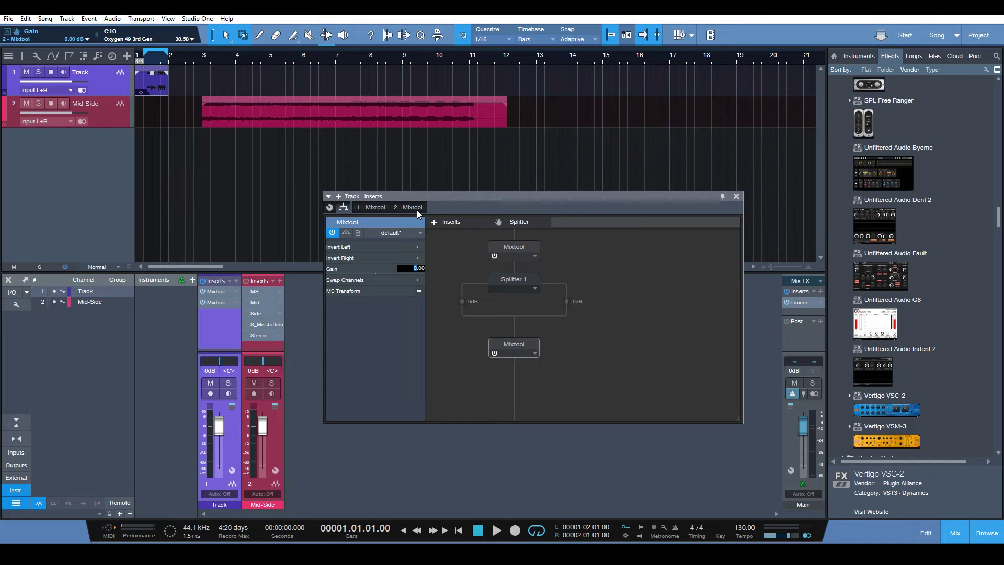
# - Set the second Mixtool's gain to 6 dB and A/B the Track inserts while playing
pyautogui.write('6')
pyautogui.press('Return')
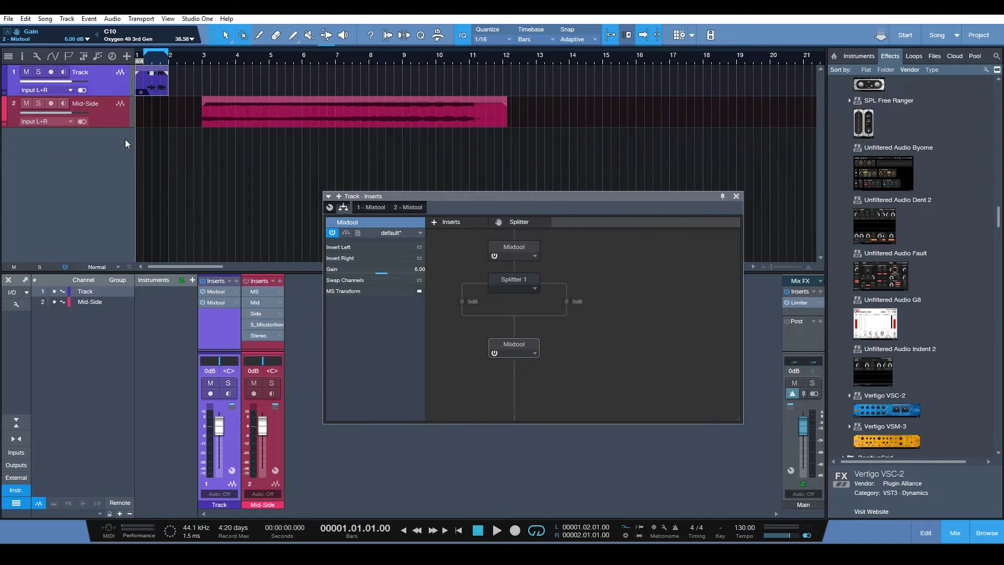
pyautogui.click(202, 281)
pyautogui.press('space')
pyautogui.click(202, 281)
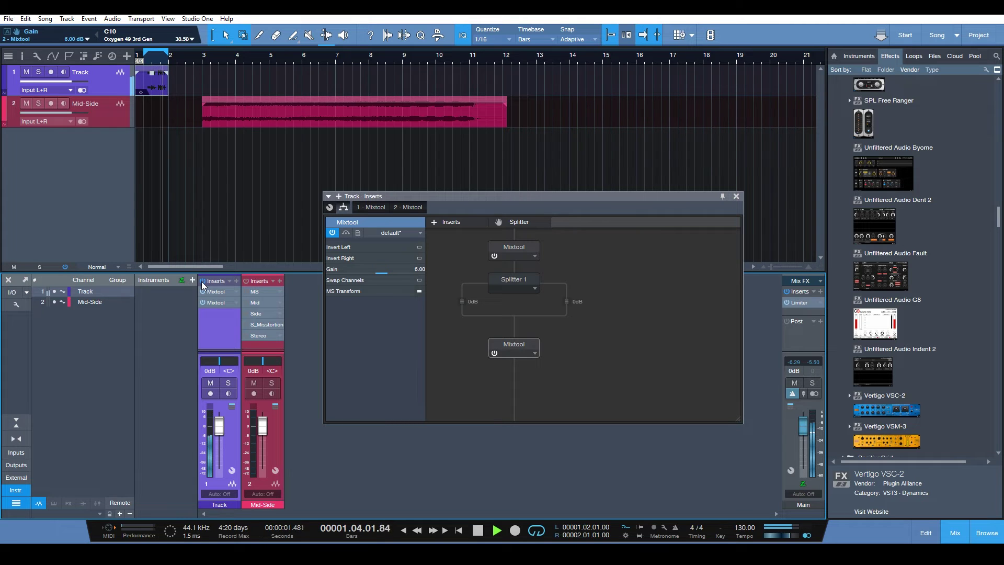
pyautogui.press('space')
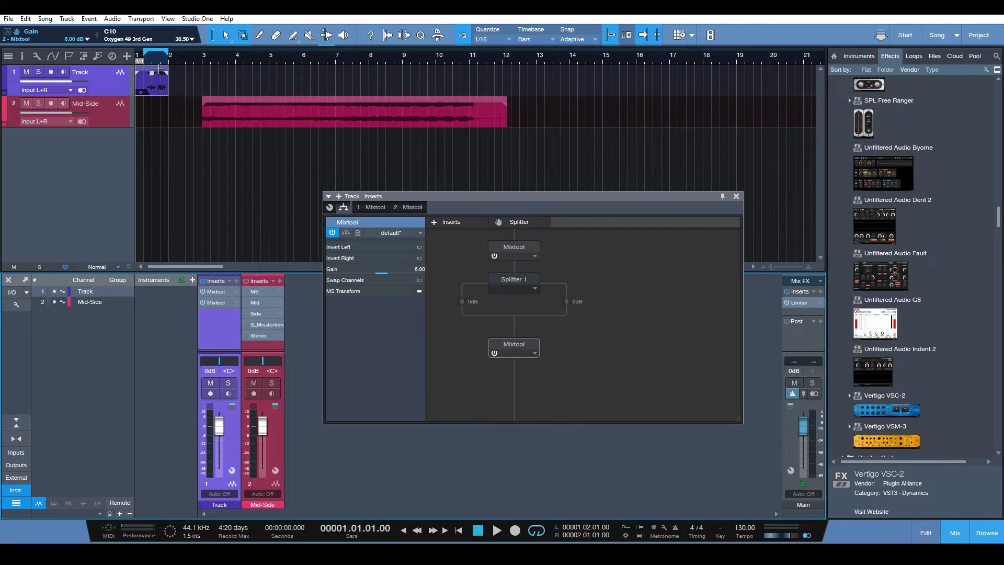
# - Move the short clip onto the Mid-Side track and power on the Side and S_Misstortion processors
pyautogui.moveTo(158, 88); pyautogui.dragTo(157, 118)
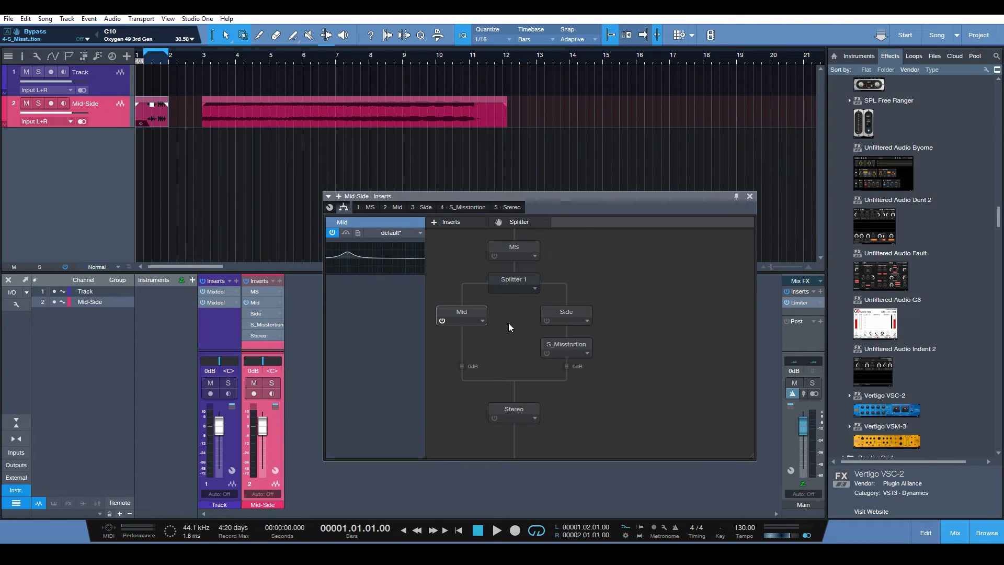
pyautogui.click(546, 320)
pyautogui.click(547, 354)
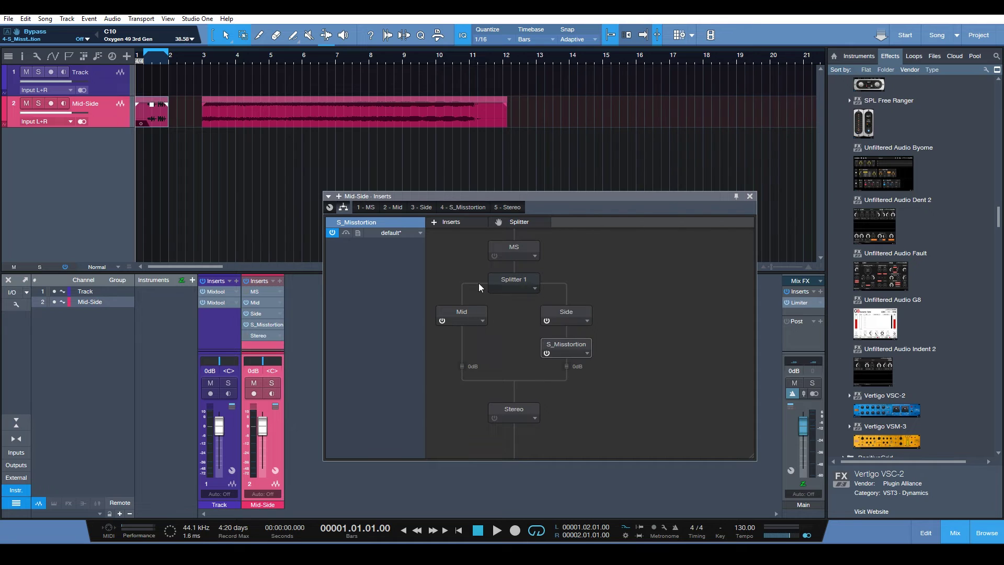
# - Review the Mid EQ, Side EQ and S_Misstortion settings in the routing view
pyautogui.click(471, 312)
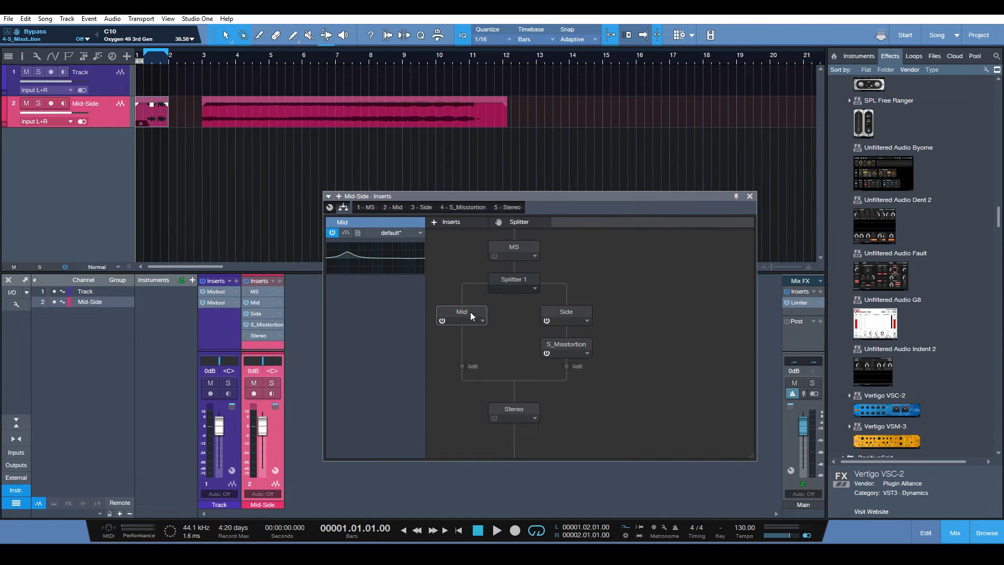
pyautogui.click(561, 317)
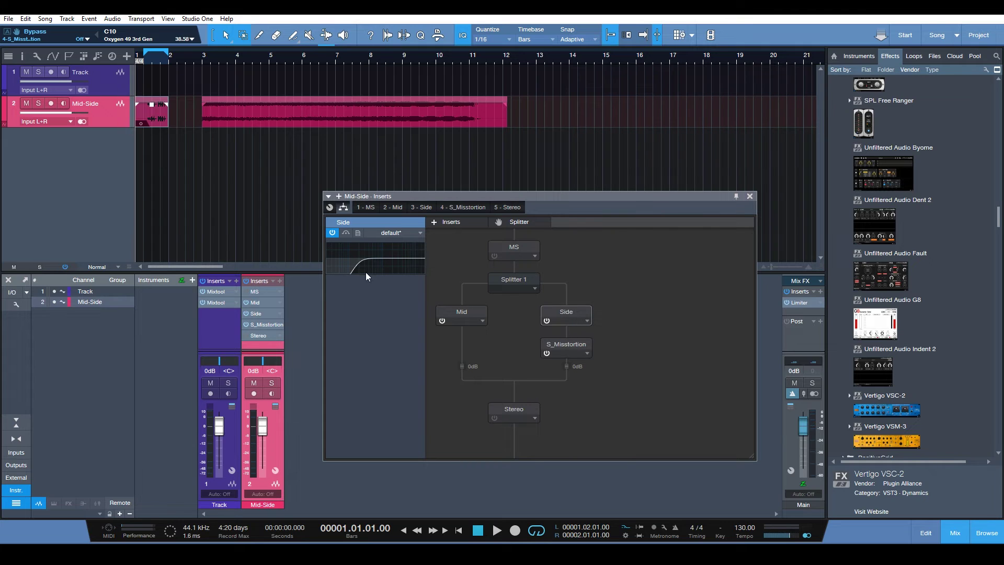
pyautogui.click(561, 350)
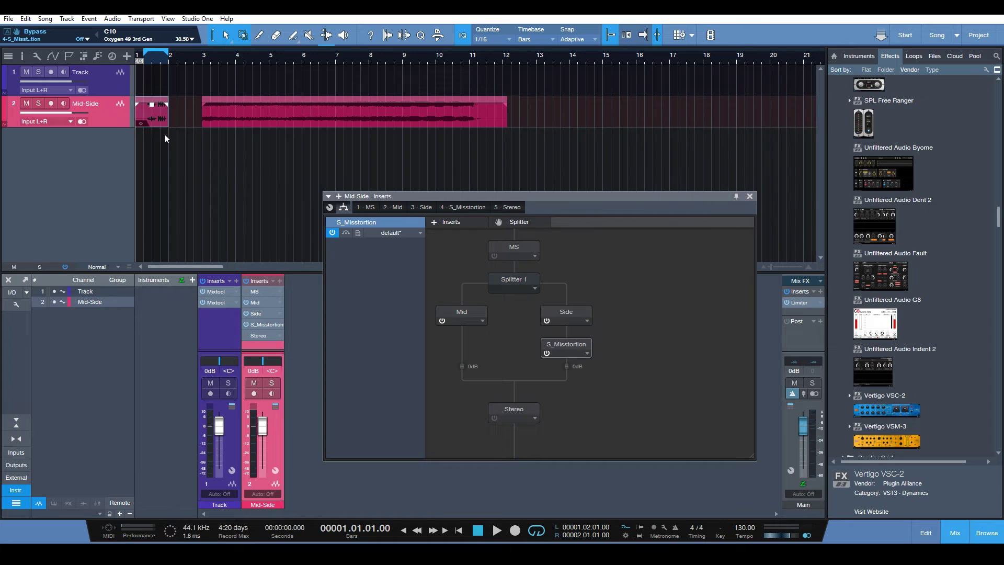
# - A/B the Mid-Side channel's inserts while playing the clip
pyautogui.click(247, 280)
pyautogui.press('space')
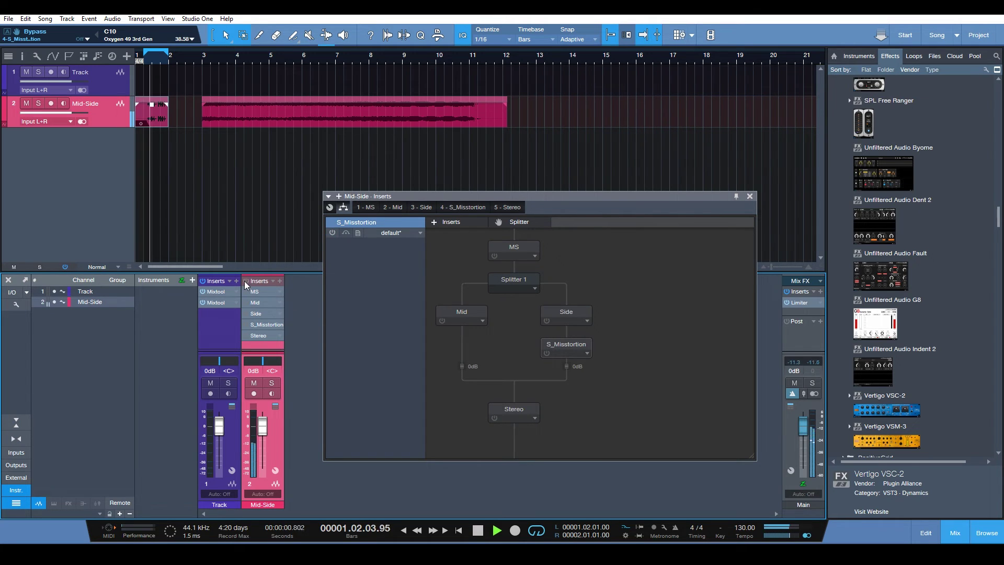
pyautogui.click(245, 280)
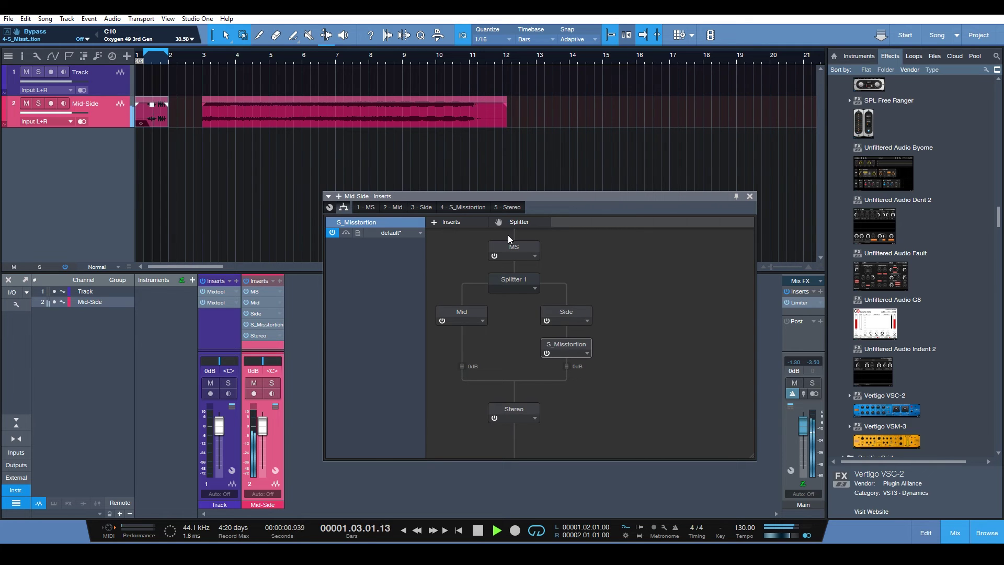
# - Replay from bar 3, toggling the Mid-Side inserts off and on twice, then stop
pyautogui.press('space')
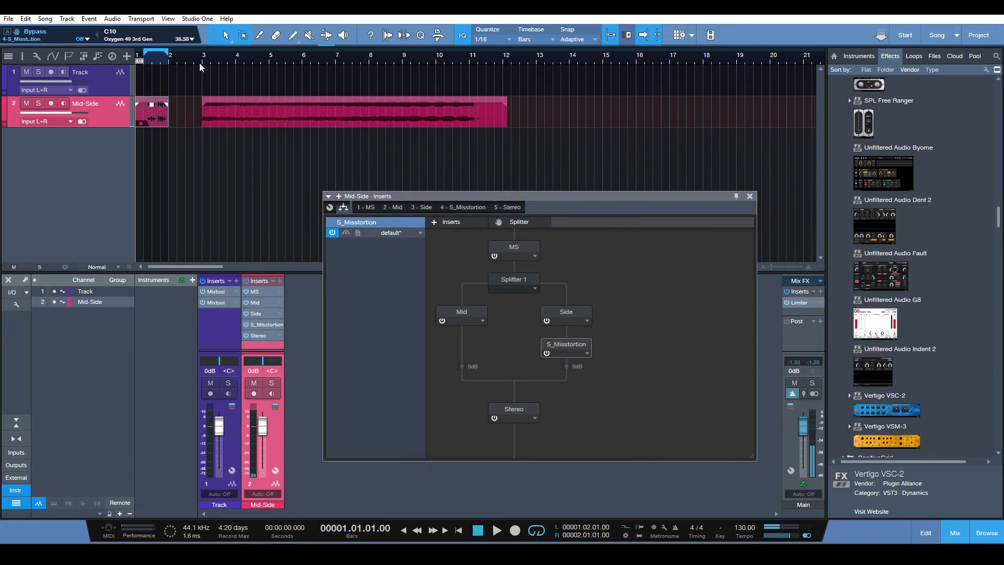
pyautogui.click(199, 63)
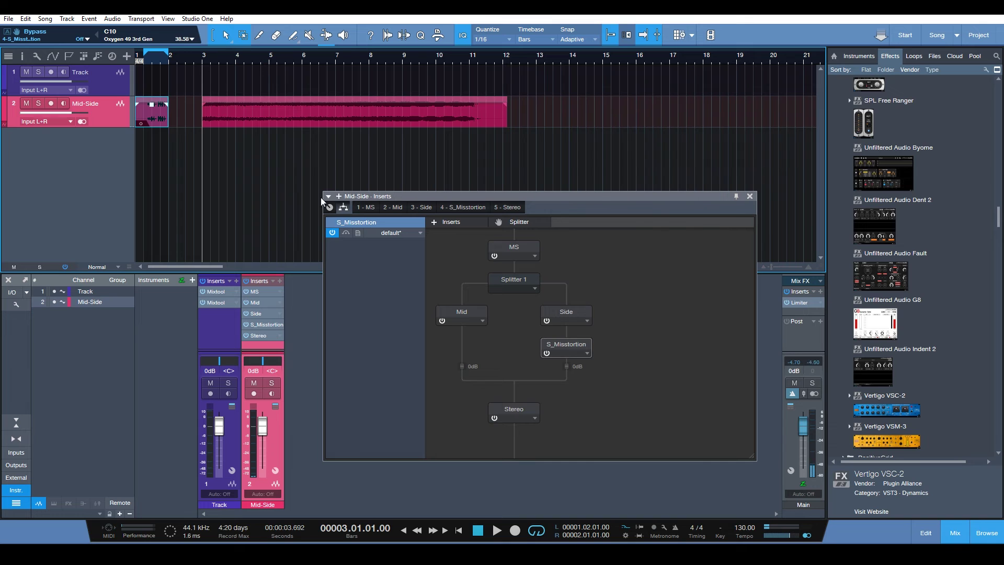
pyautogui.click(247, 281)
pyautogui.press('space')
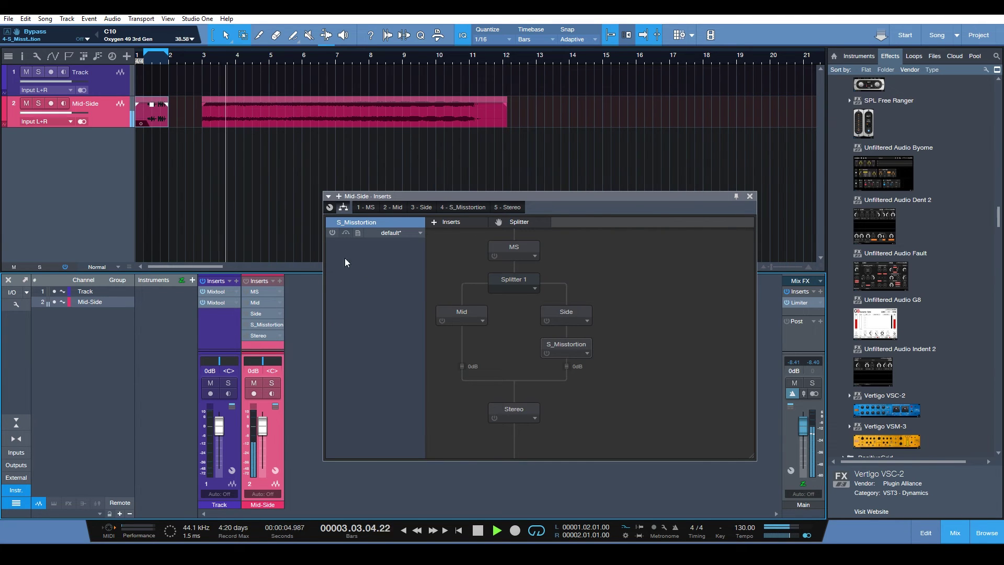
pyautogui.click(247, 280)
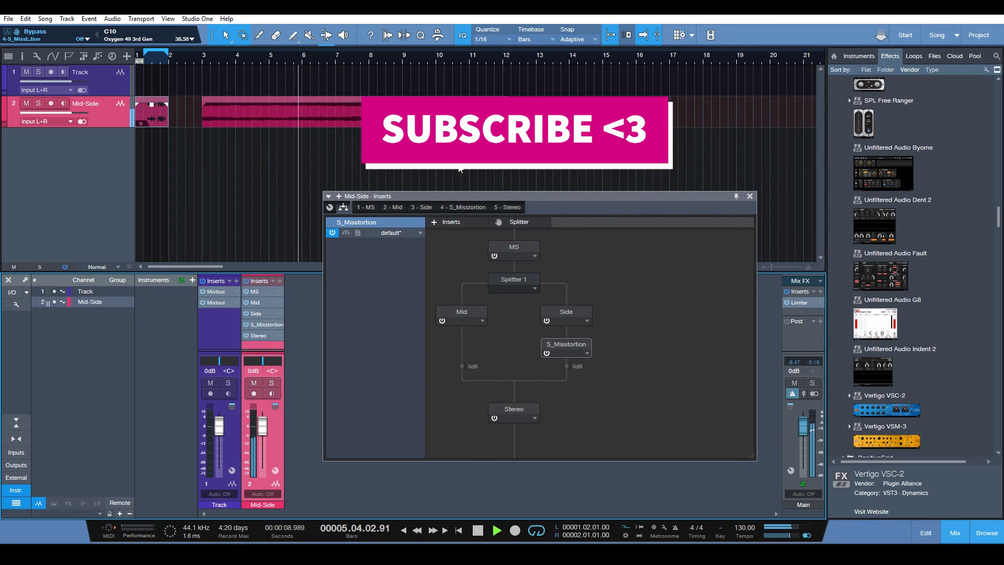
pyautogui.click(247, 281)
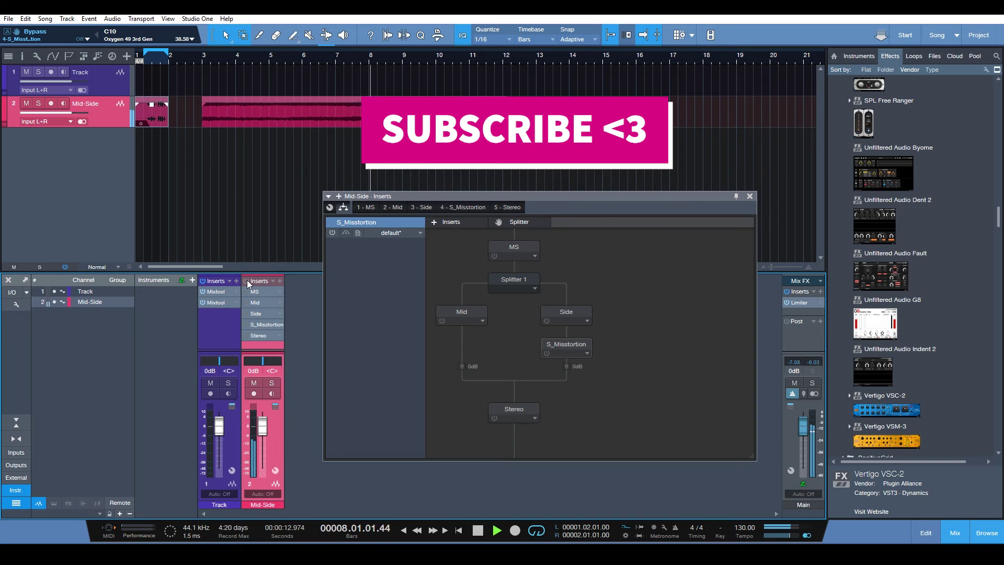
pyautogui.click(247, 280)
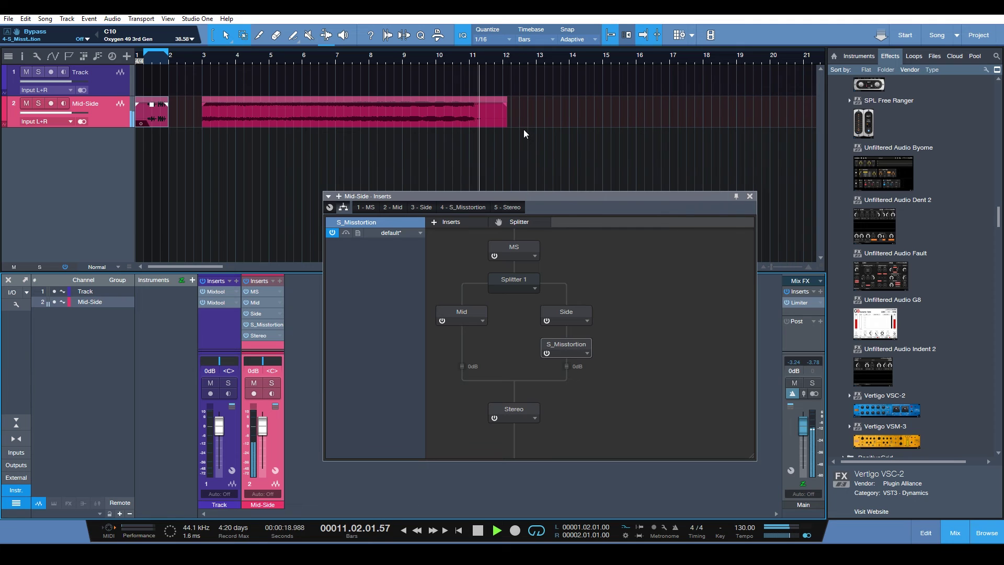
pyautogui.press('space')
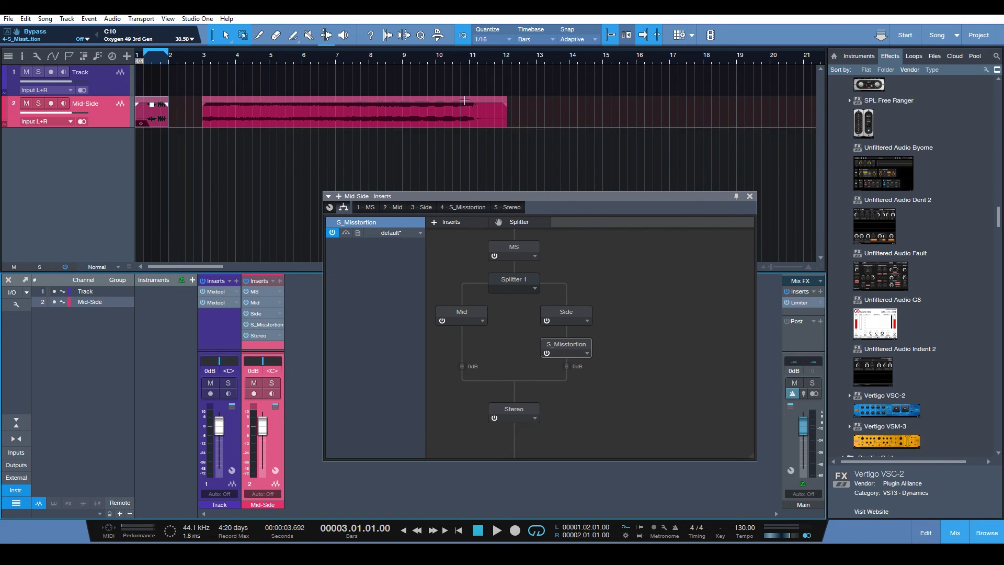
# - Display the Side processor's high-pass EQ curve in the Mid-Side inserts window
pyautogui.click(563, 315)
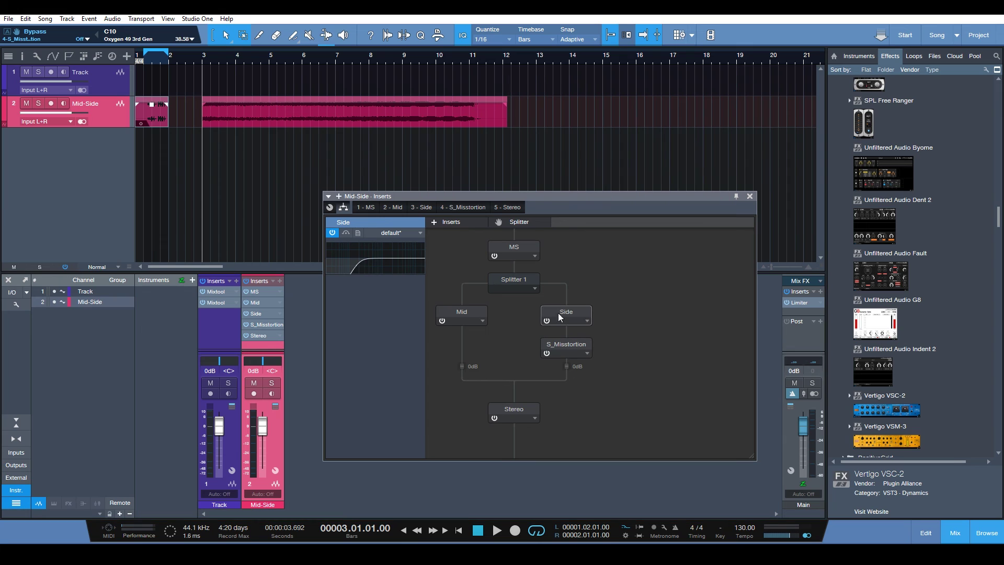